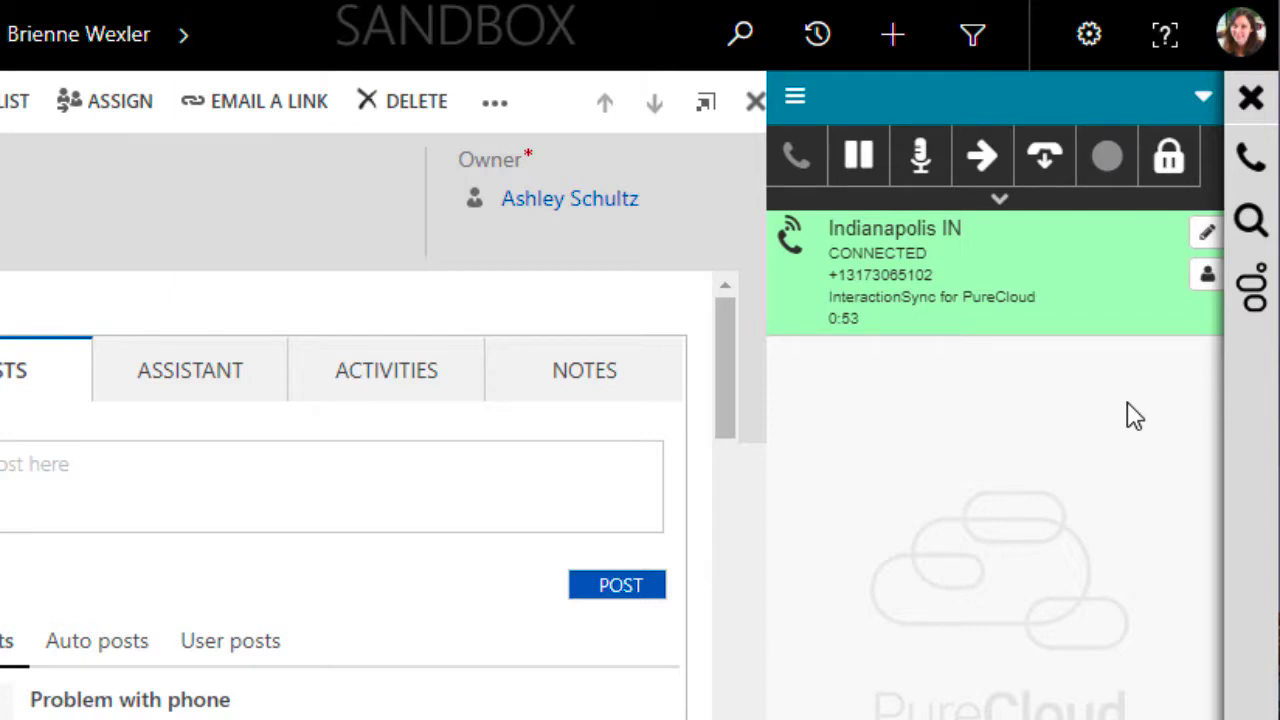
# Step: Open the transfer options for the connected Indianapolis IN call and search the targets by the colleague's last name
pyautogui.click(983, 158)
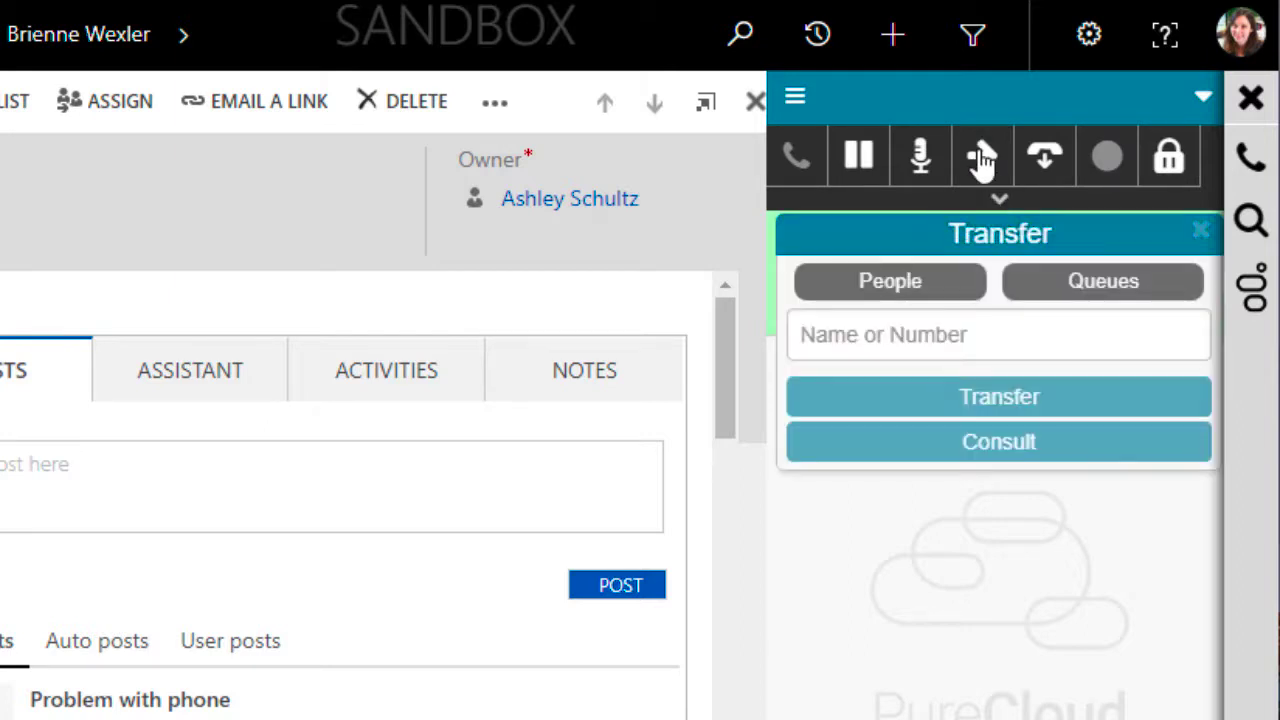
pyautogui.click(891, 334)
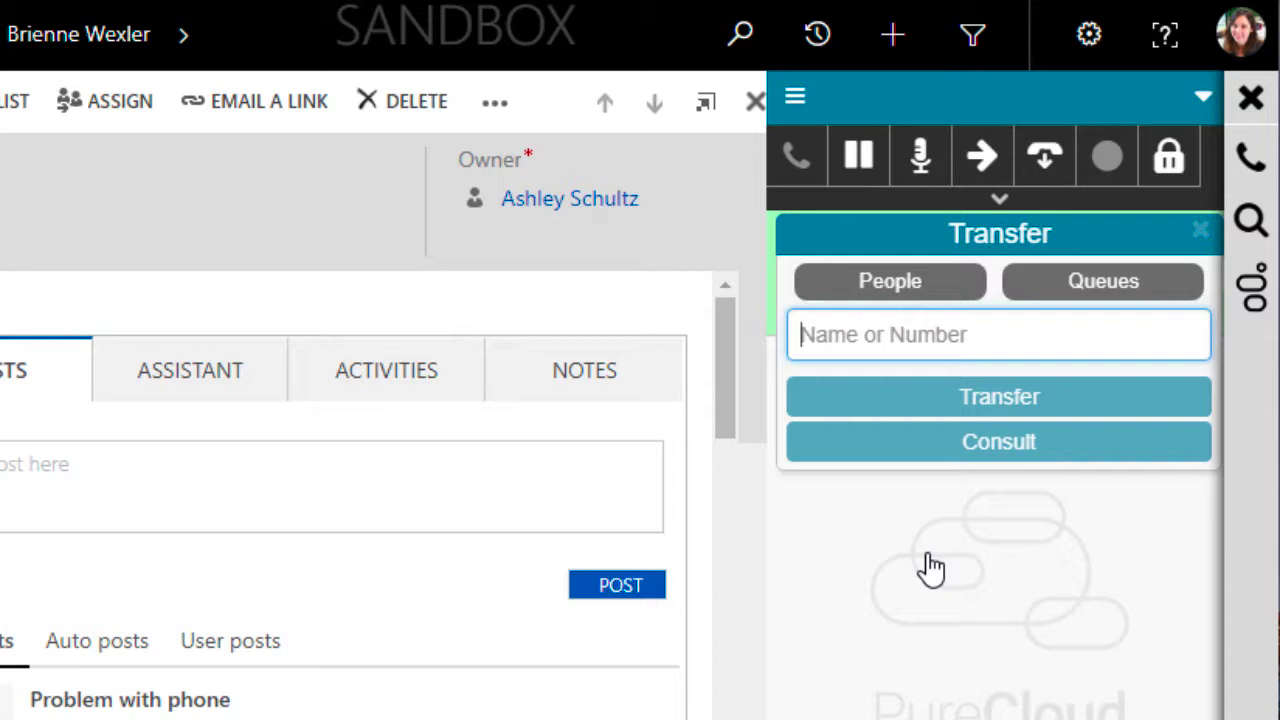
pyautogui.write('mcclellan')
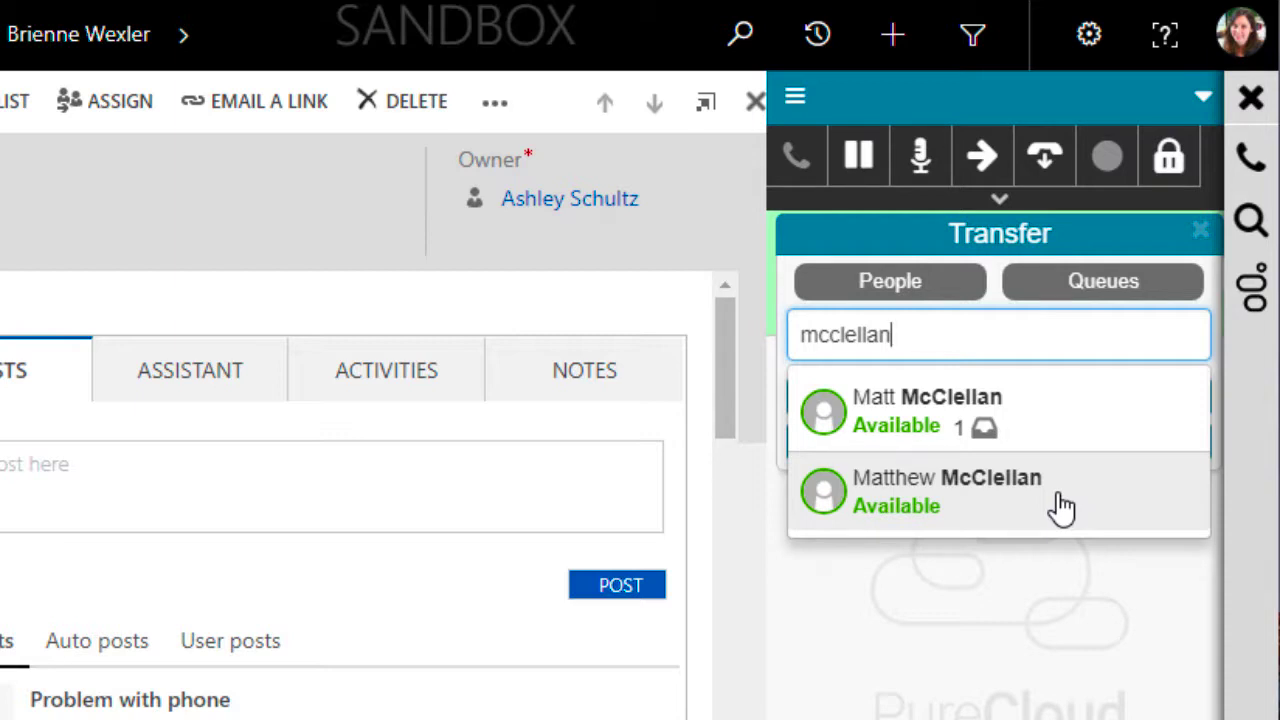
# Step: Replace the transfer search with "interaction" and choose the InteractionSync for PureCloud queue as the target
pyautogui.moveTo(888, 334); pyautogui.dragTo(657, 357)
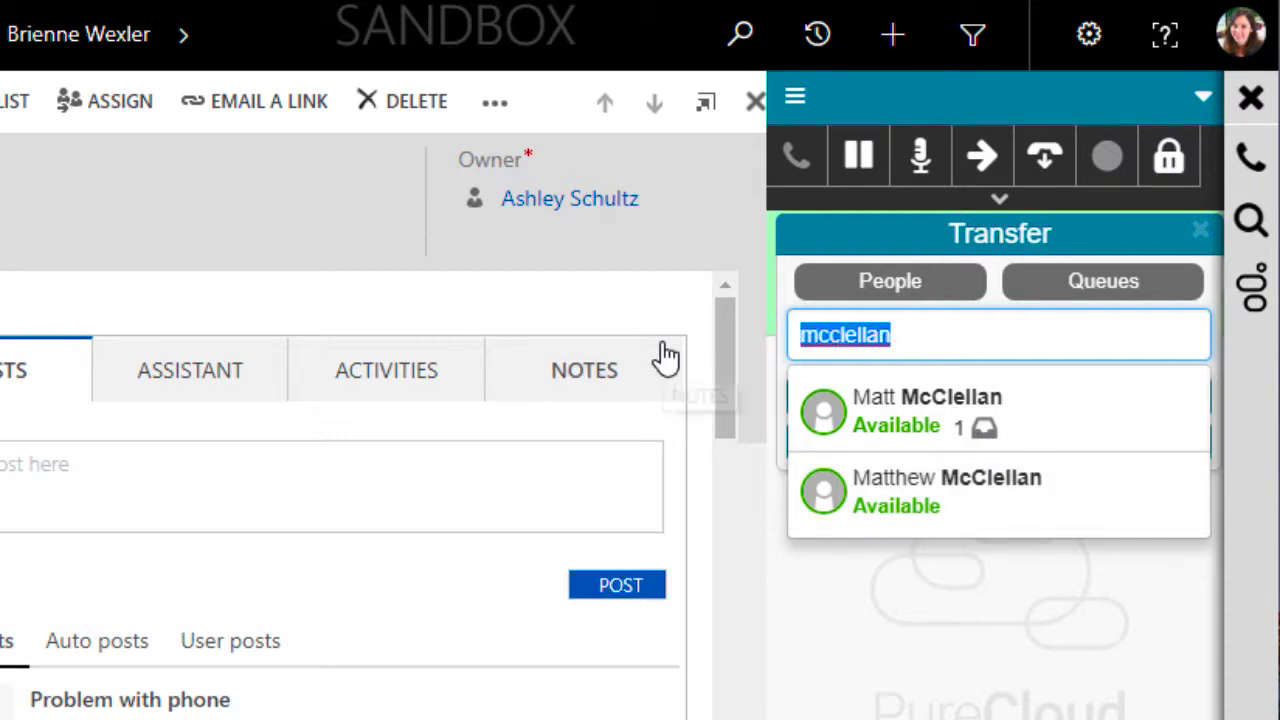
pyautogui.write('interaction')
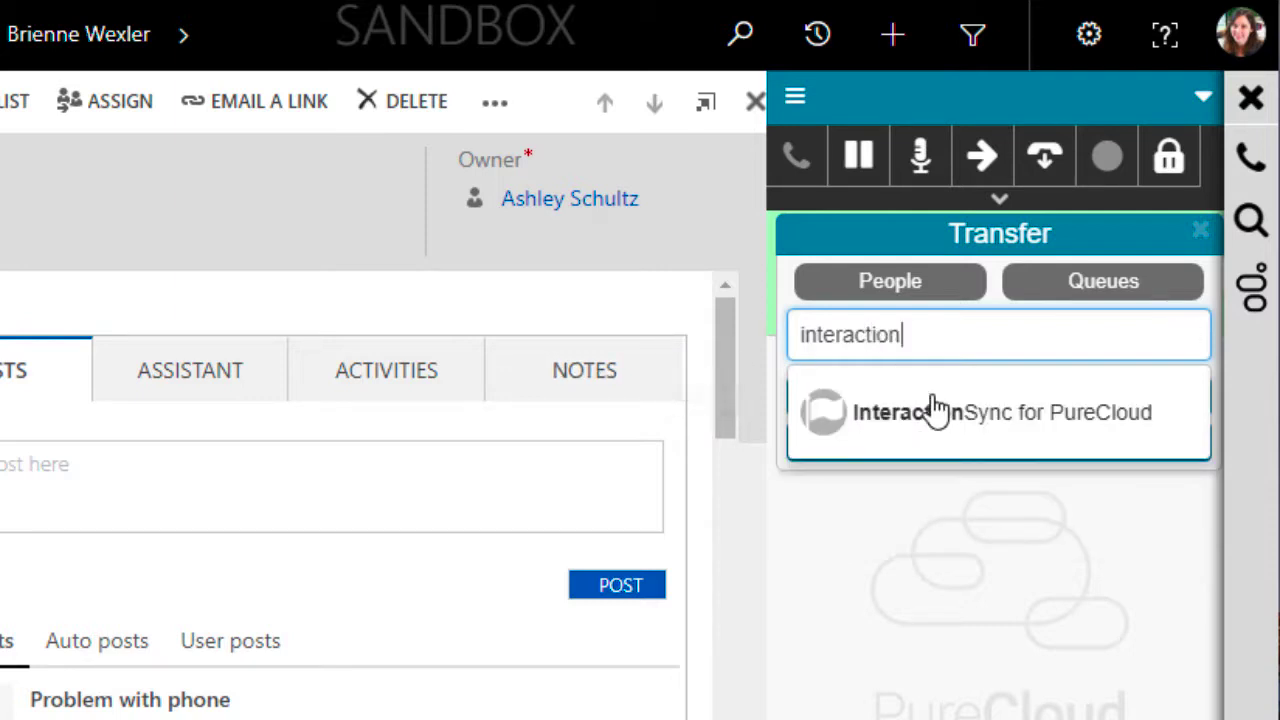
pyautogui.click(958, 428)
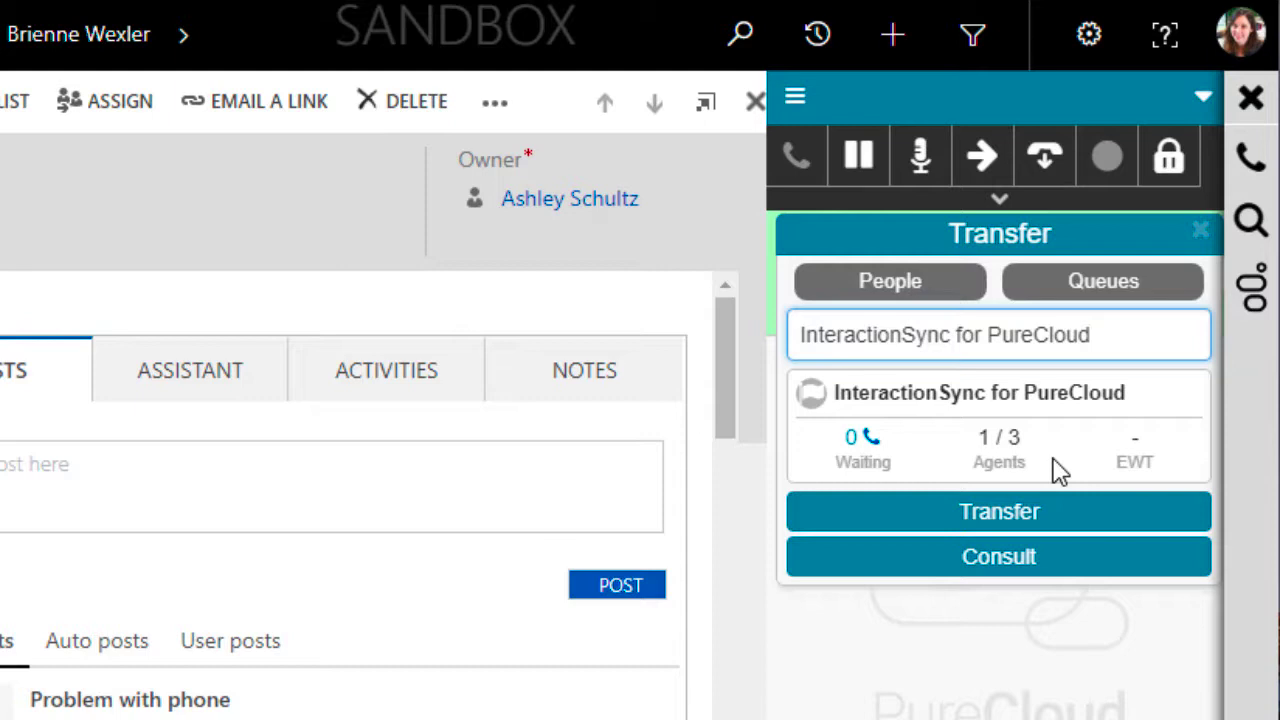
# Step: Exclude queues from the transfer search, find the colleague by last name, select the second match and transfer the call directly
pyautogui.click(1098, 287)
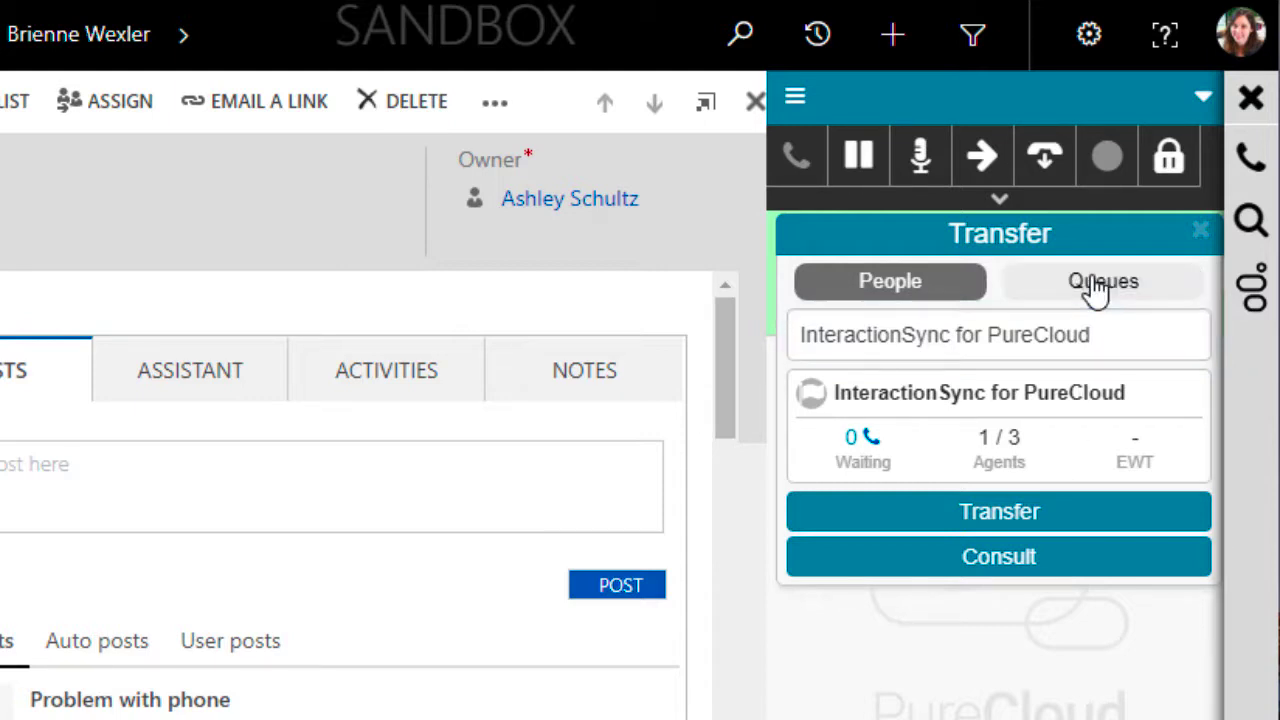
pyautogui.tripleClick(900, 337)
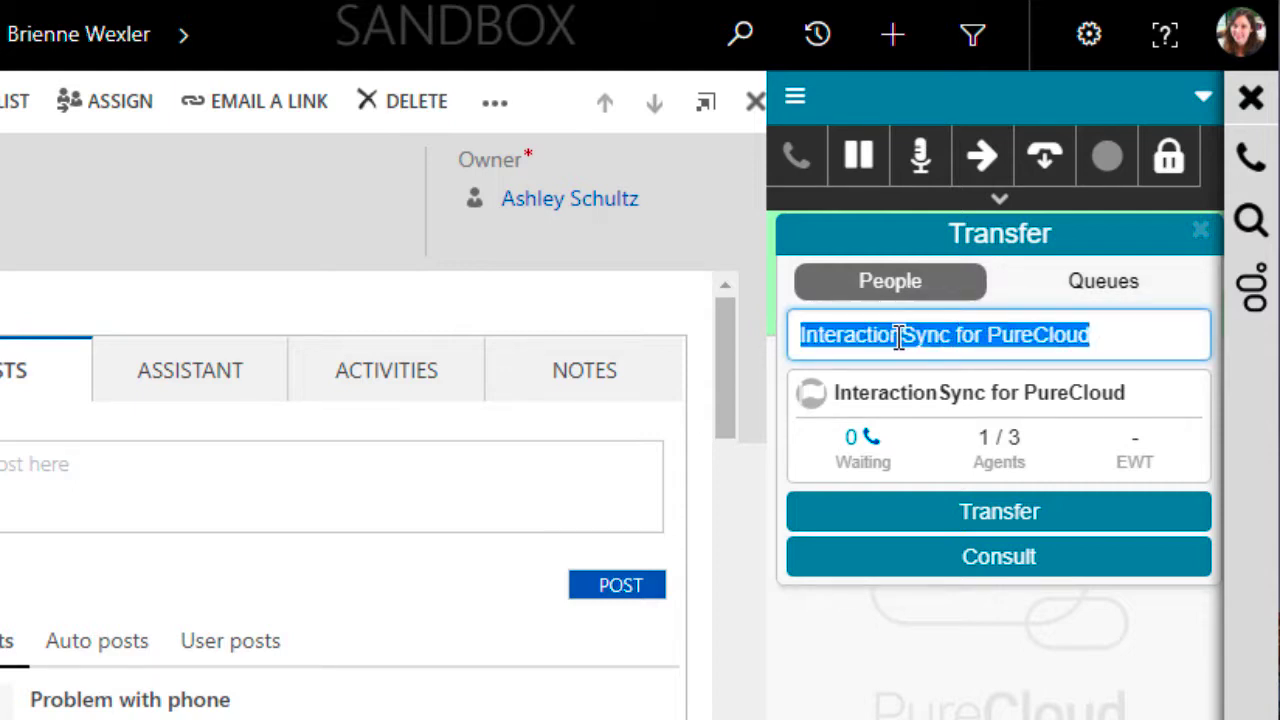
pyautogui.write('mcclellan')
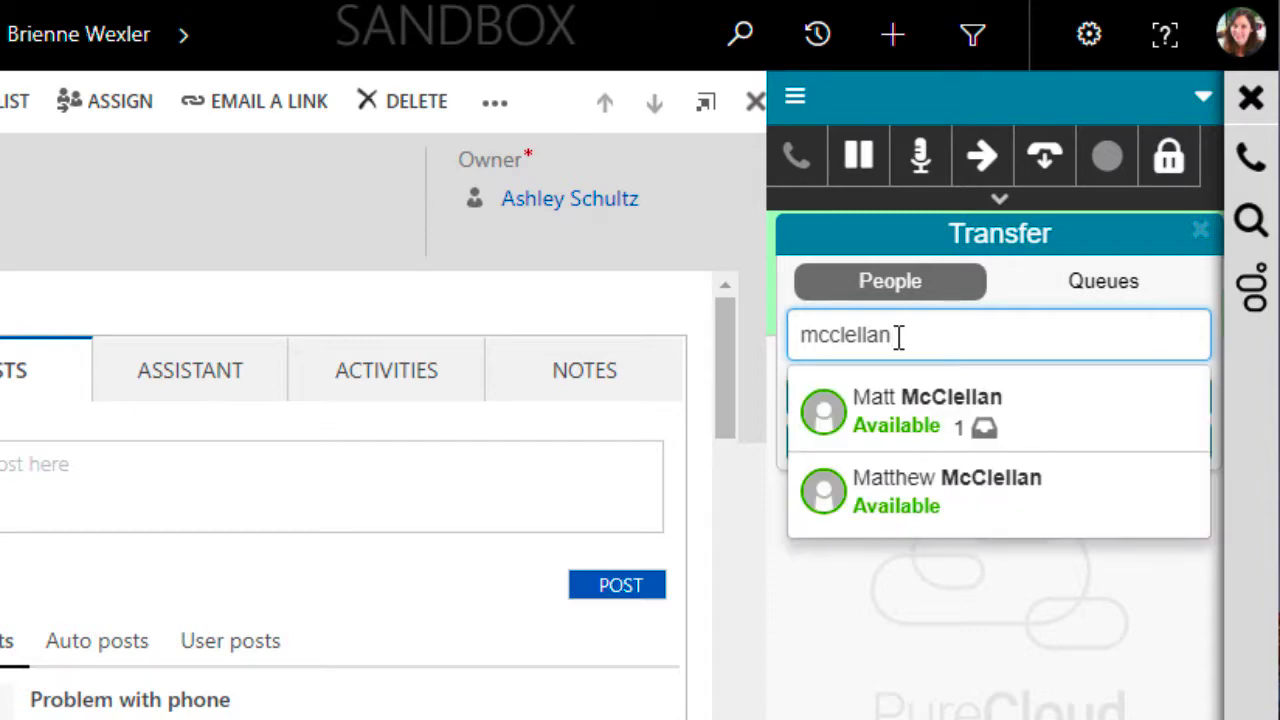
pyautogui.click(915, 509)
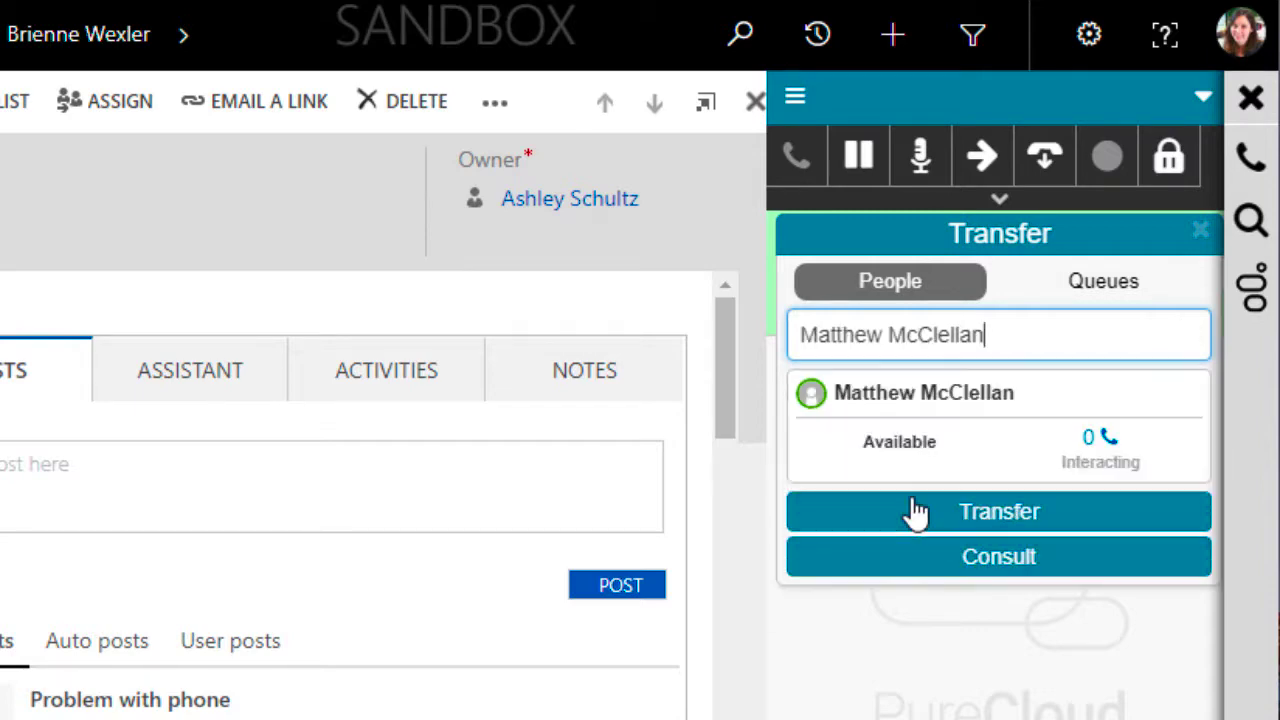
pyautogui.click(972, 516)
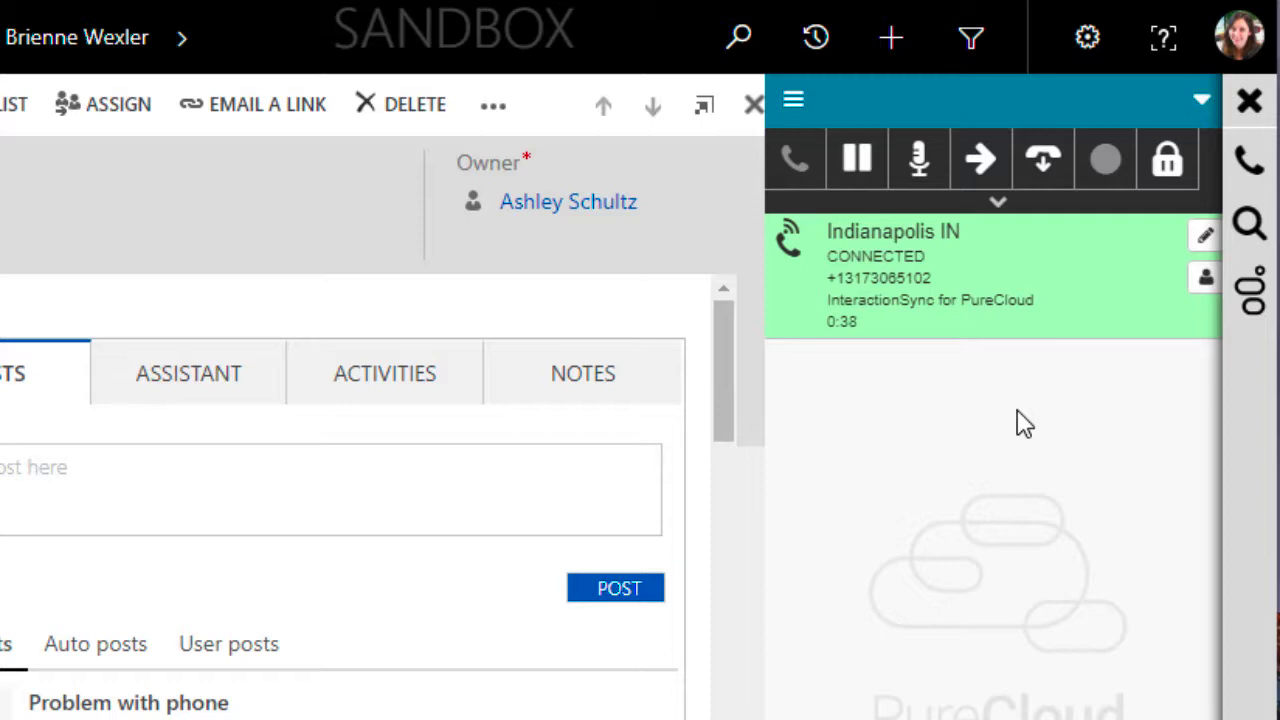
# Step: Start a consult transfer of the connected Indianapolis IN call, searching by the colleague's last name and choosing the second match
pyautogui.click(968, 170)
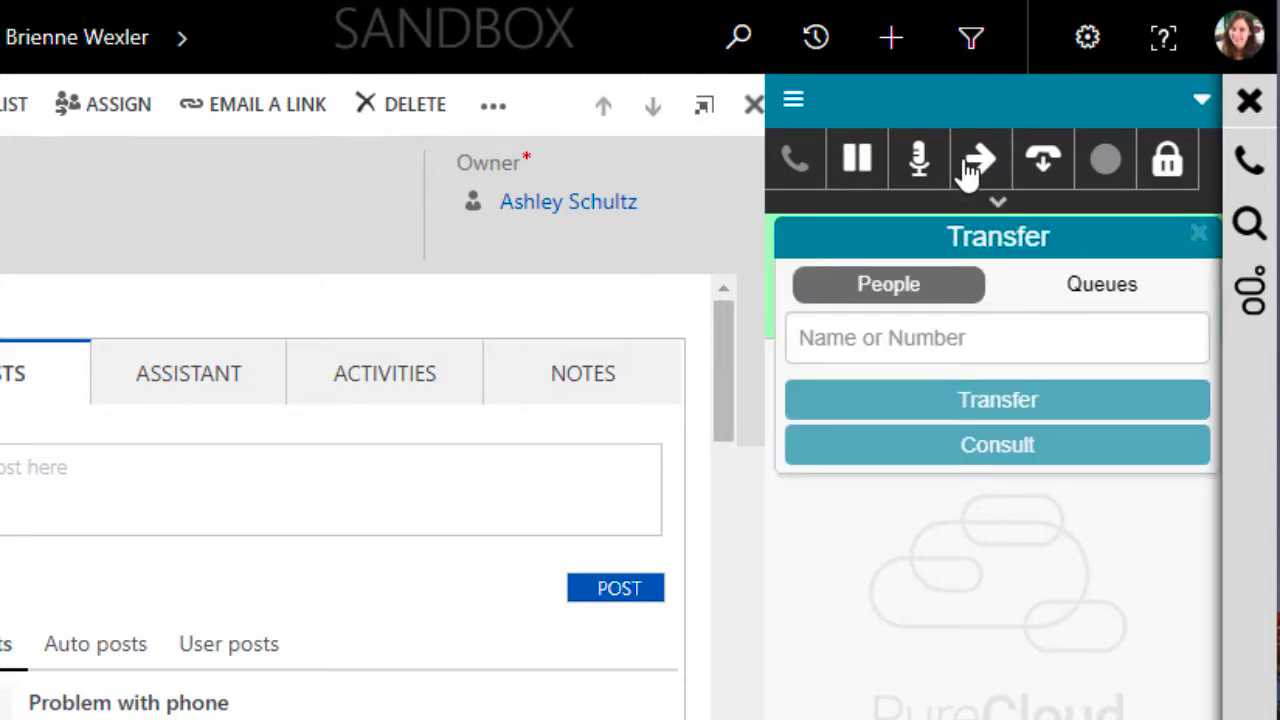
pyautogui.click(907, 338)
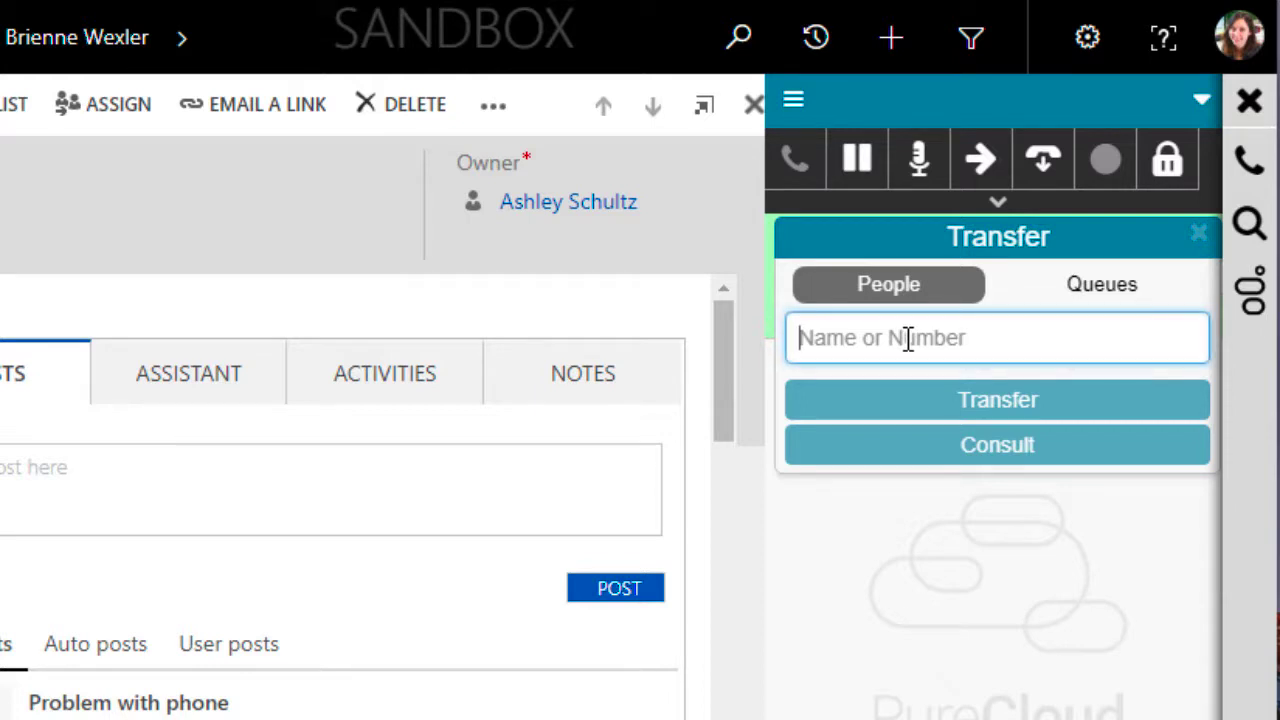
pyautogui.write('mcclellan')
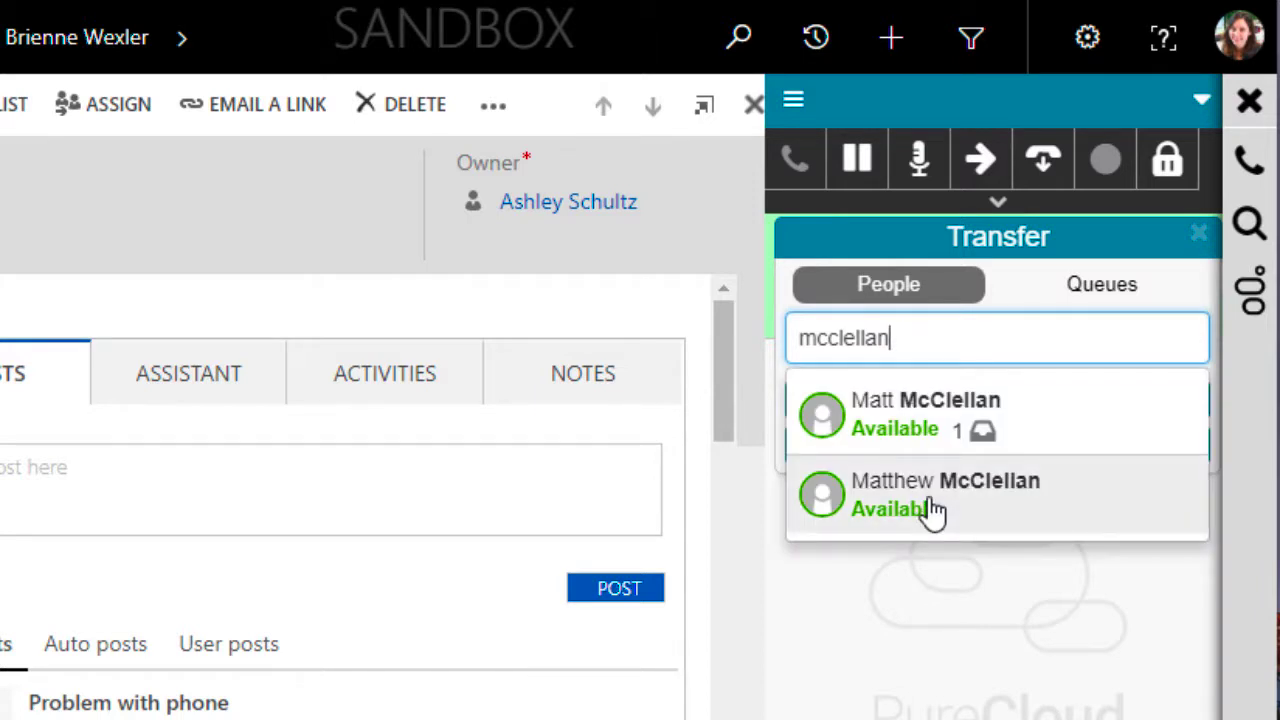
pyautogui.click(982, 519)
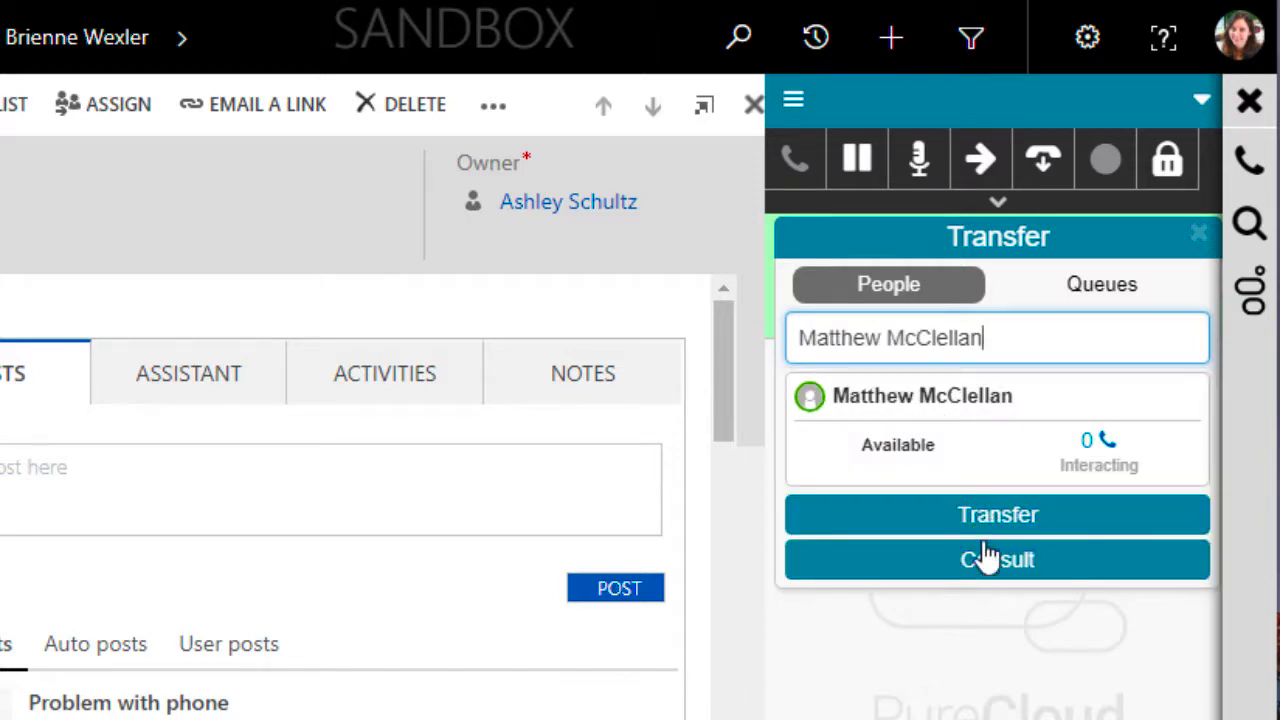
pyautogui.click(986, 562)
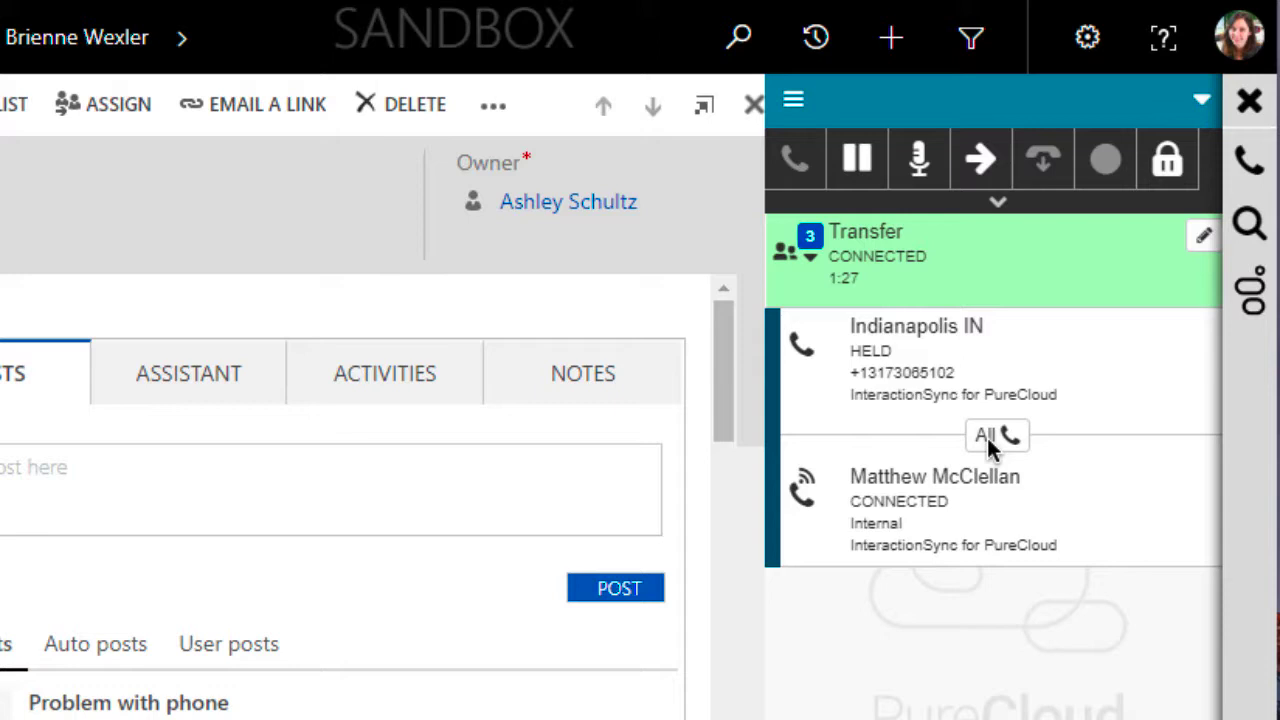
# Step: Let all parties in the consult speak together, and complete the transfer of the Indianapolis IN call to the colleague
pyautogui.click(988, 437)
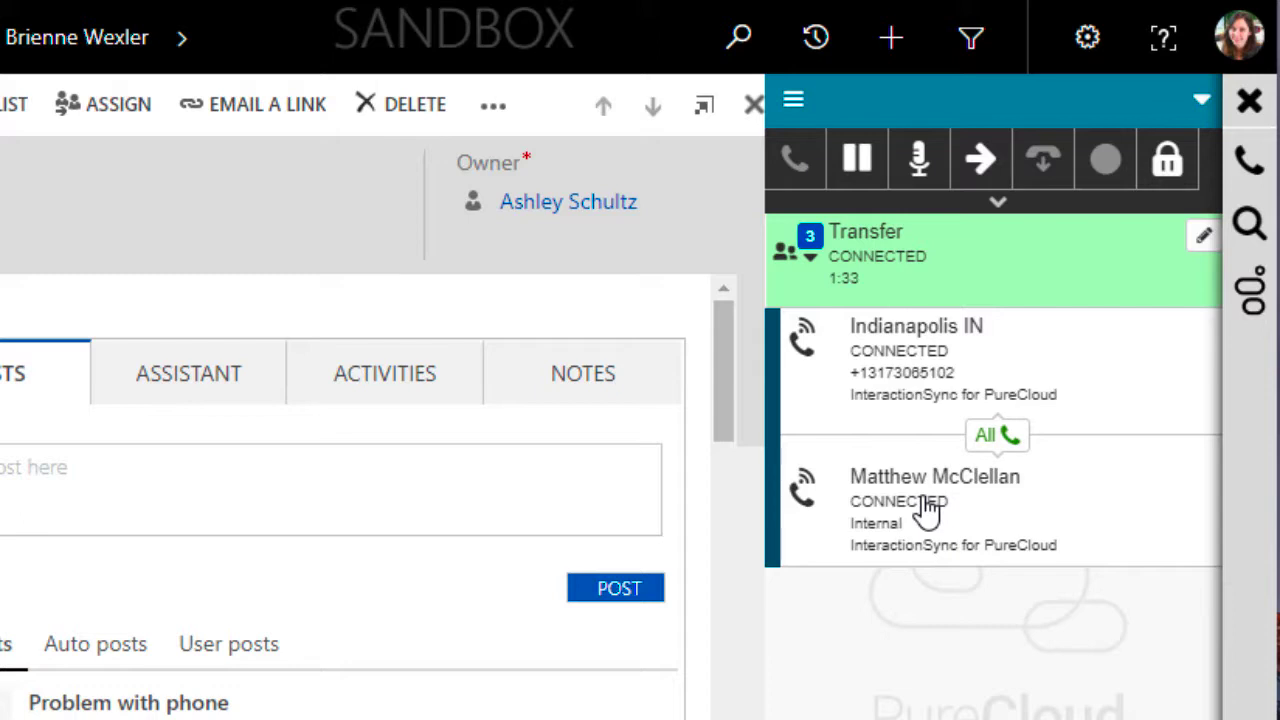
pyautogui.click(980, 164)
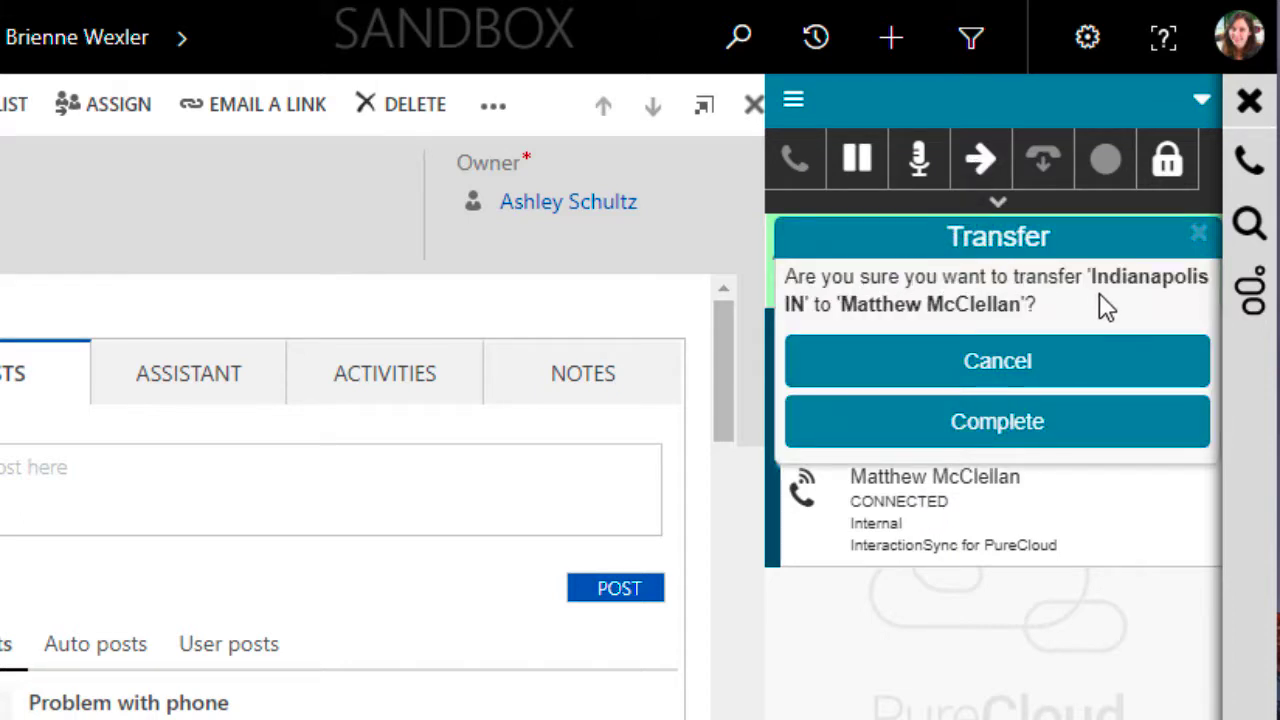
pyautogui.click(987, 422)
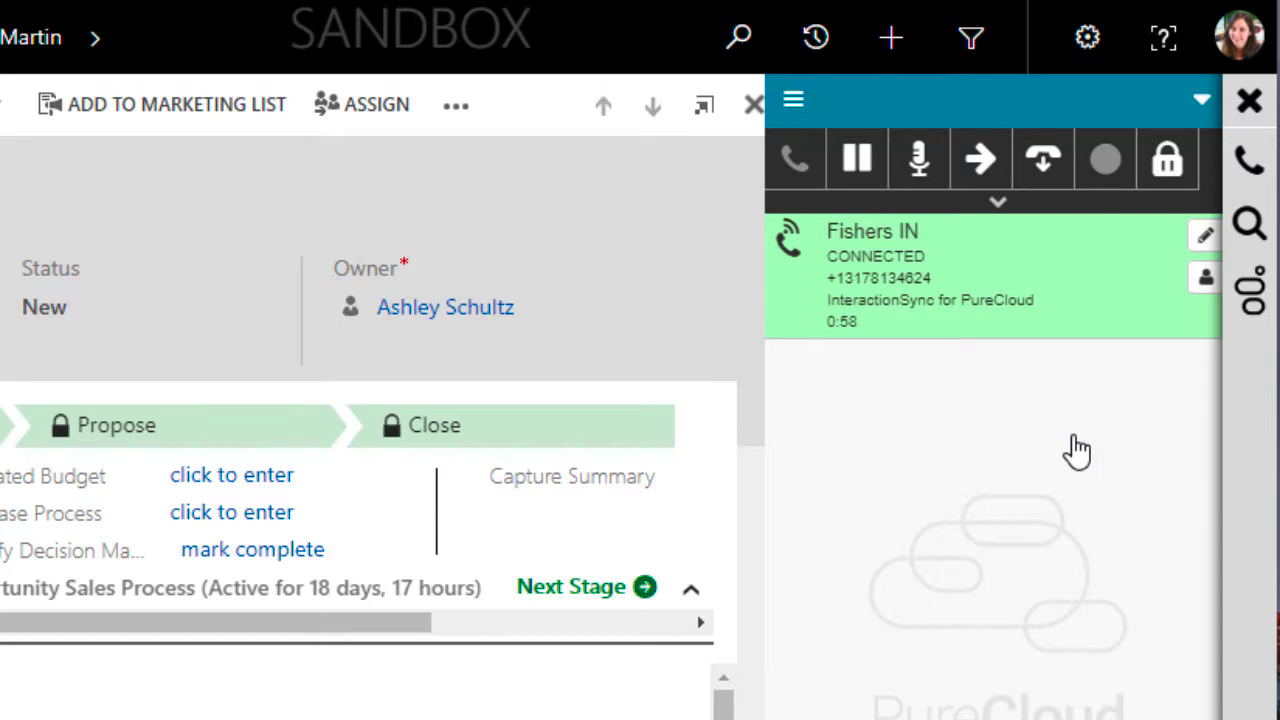
# Step: Put the Fishers IN call on hold and place a new call to the second colleague matching the last-name search
pyautogui.click(858, 165)
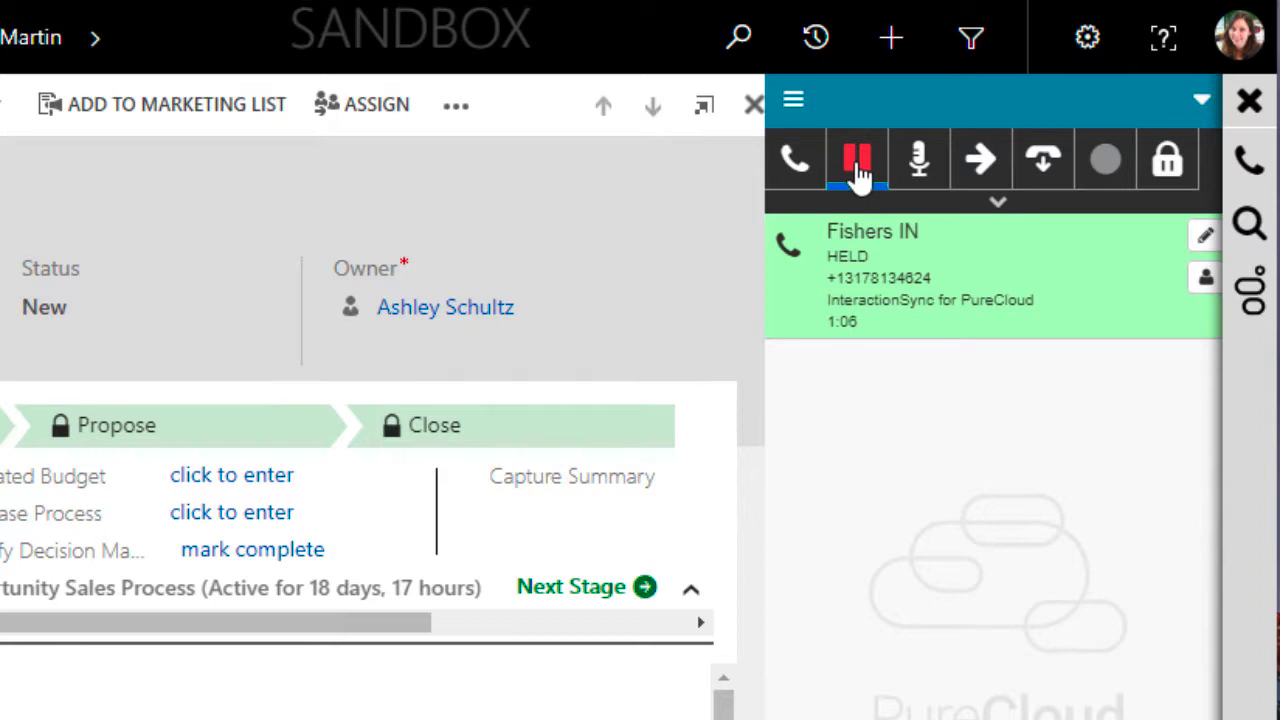
pyautogui.click(793, 105)
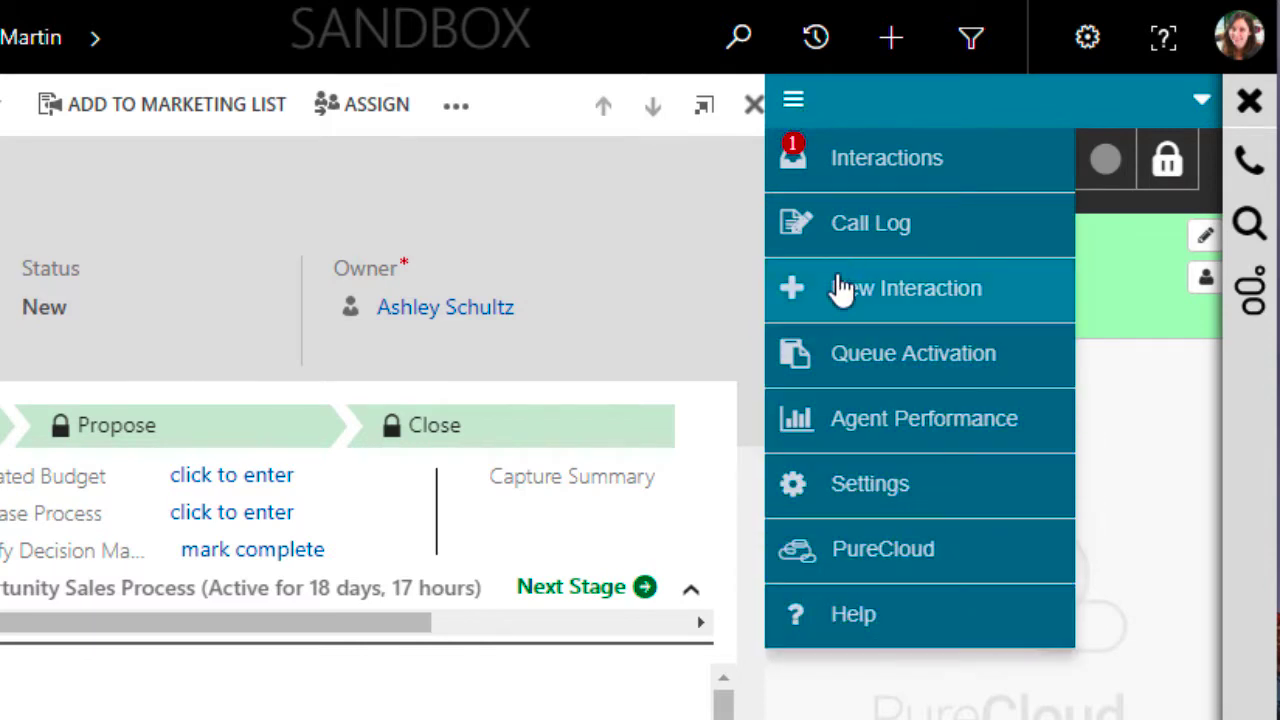
pyautogui.click(840, 288)
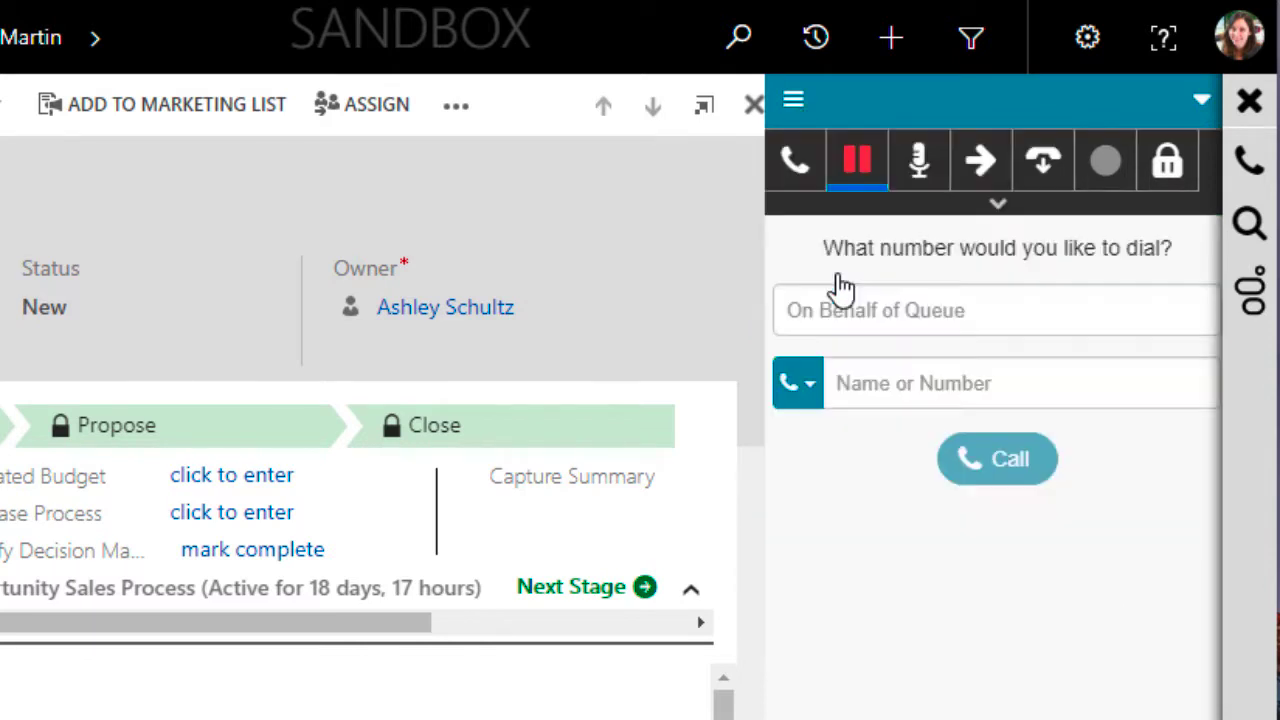
pyautogui.click(866, 383)
pyautogui.write('mclellan')
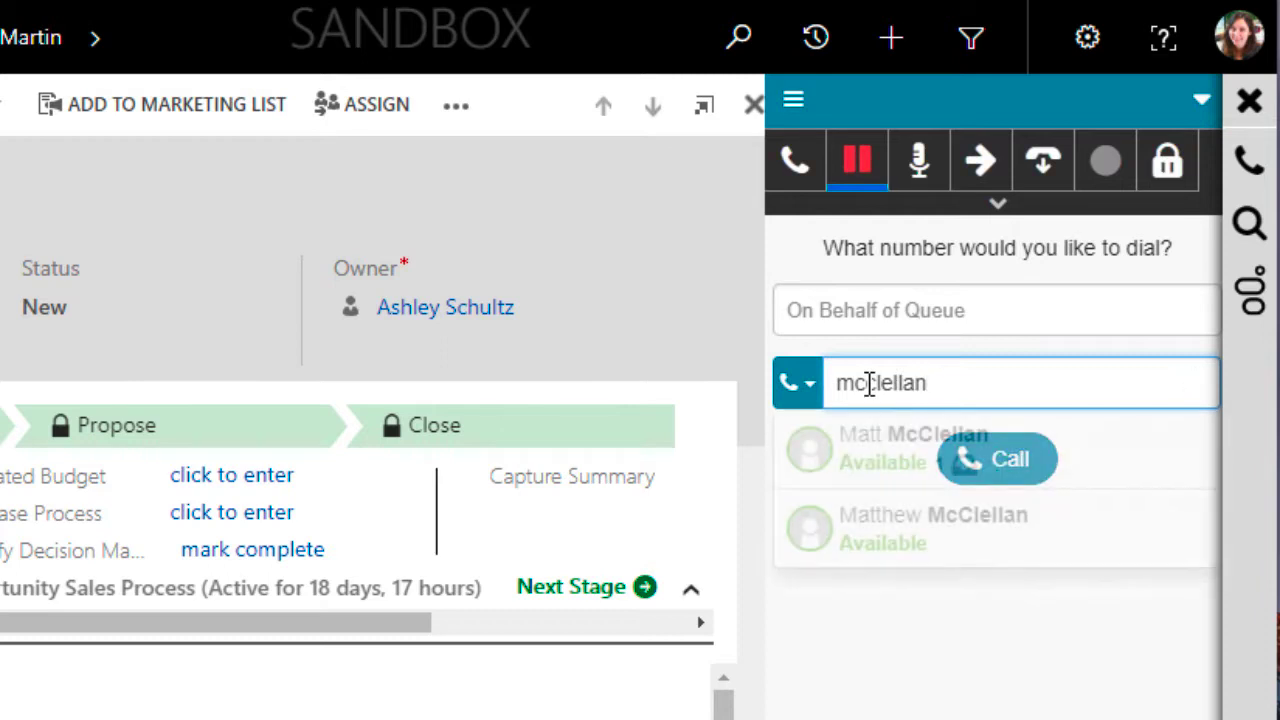
pyautogui.click(873, 553)
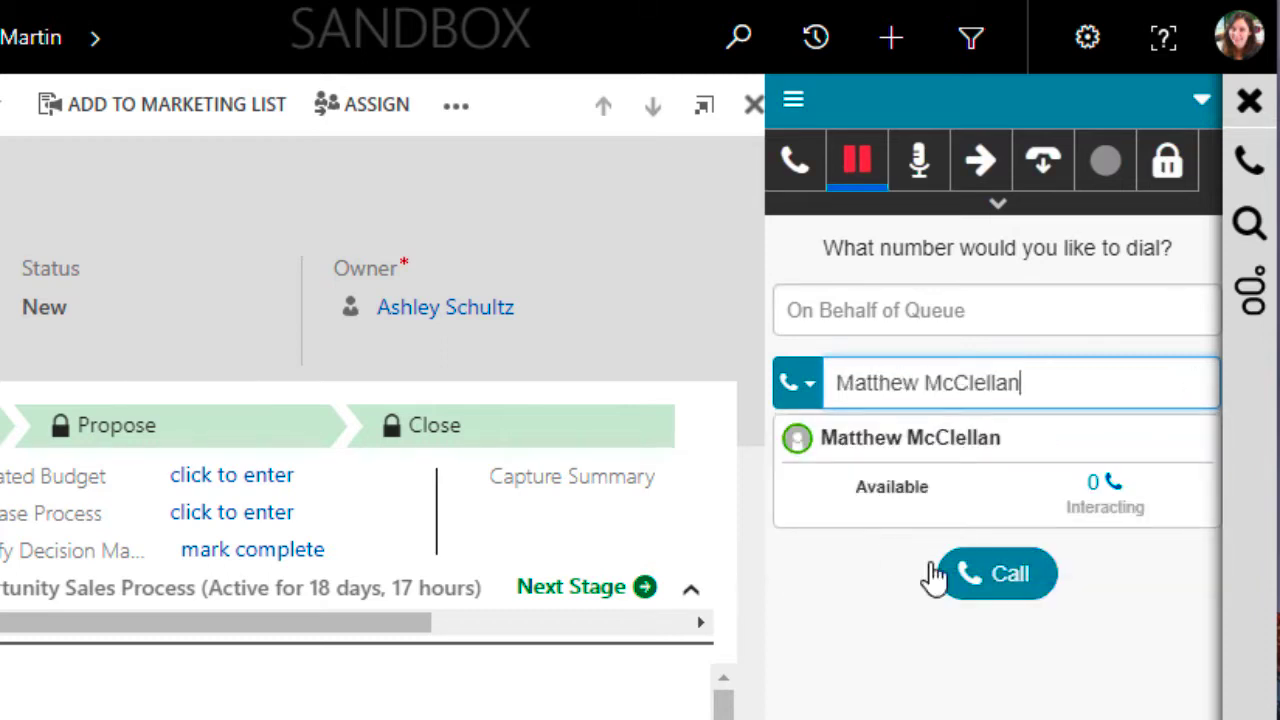
pyautogui.click(996, 586)
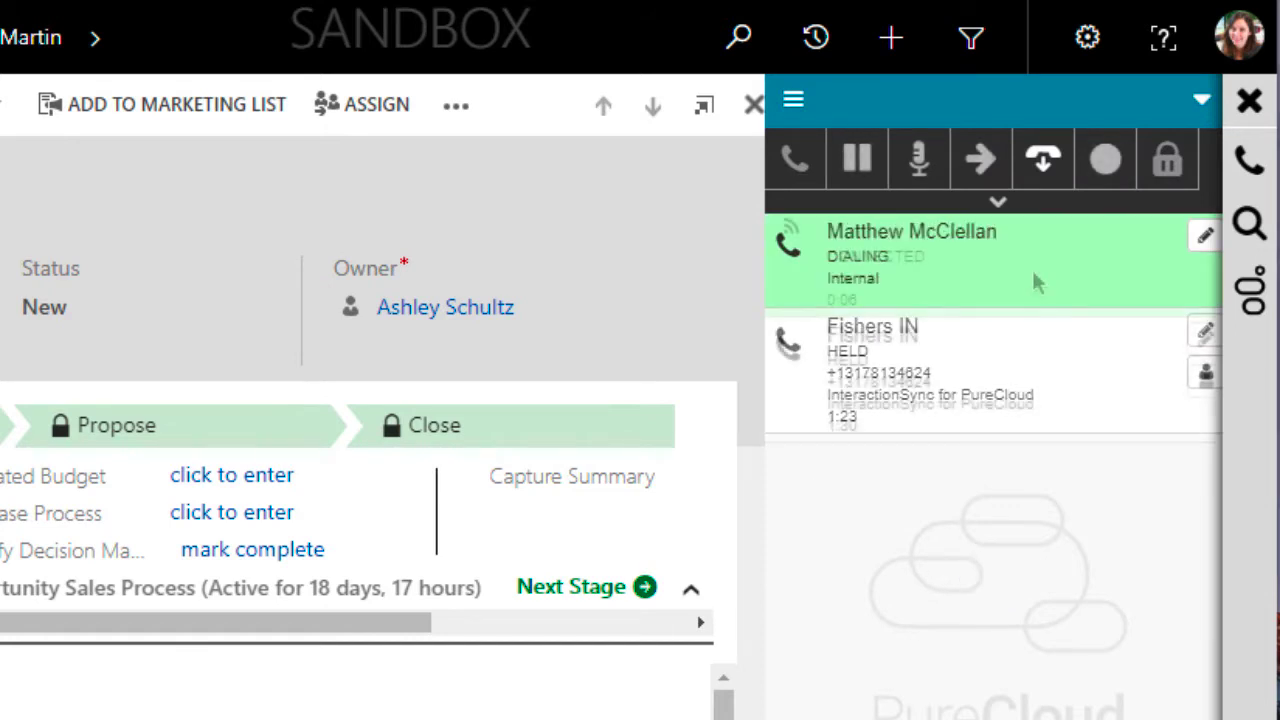
# Step: Create a conference between the colleague's call and the held Fishers IN call, and add the Indianapolis IN call to it
pyautogui.moveTo(1040, 288); pyautogui.dragTo(1030, 397)
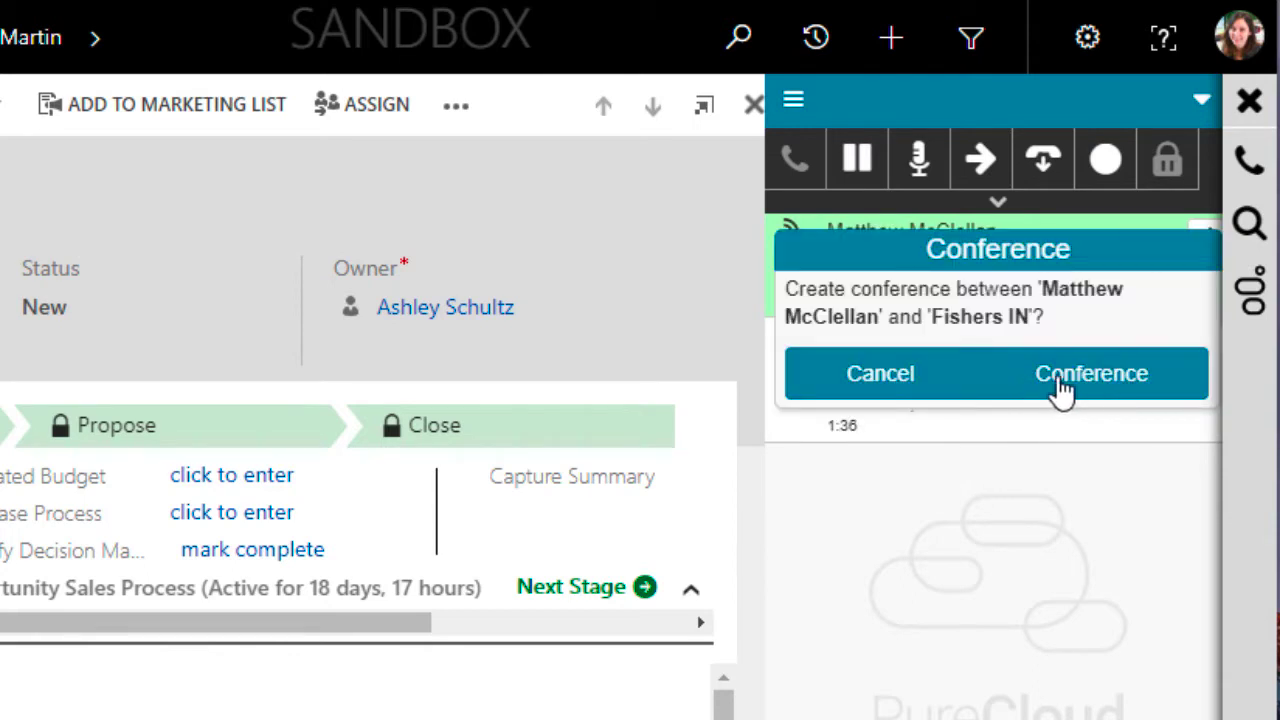
pyautogui.click(1097, 391)
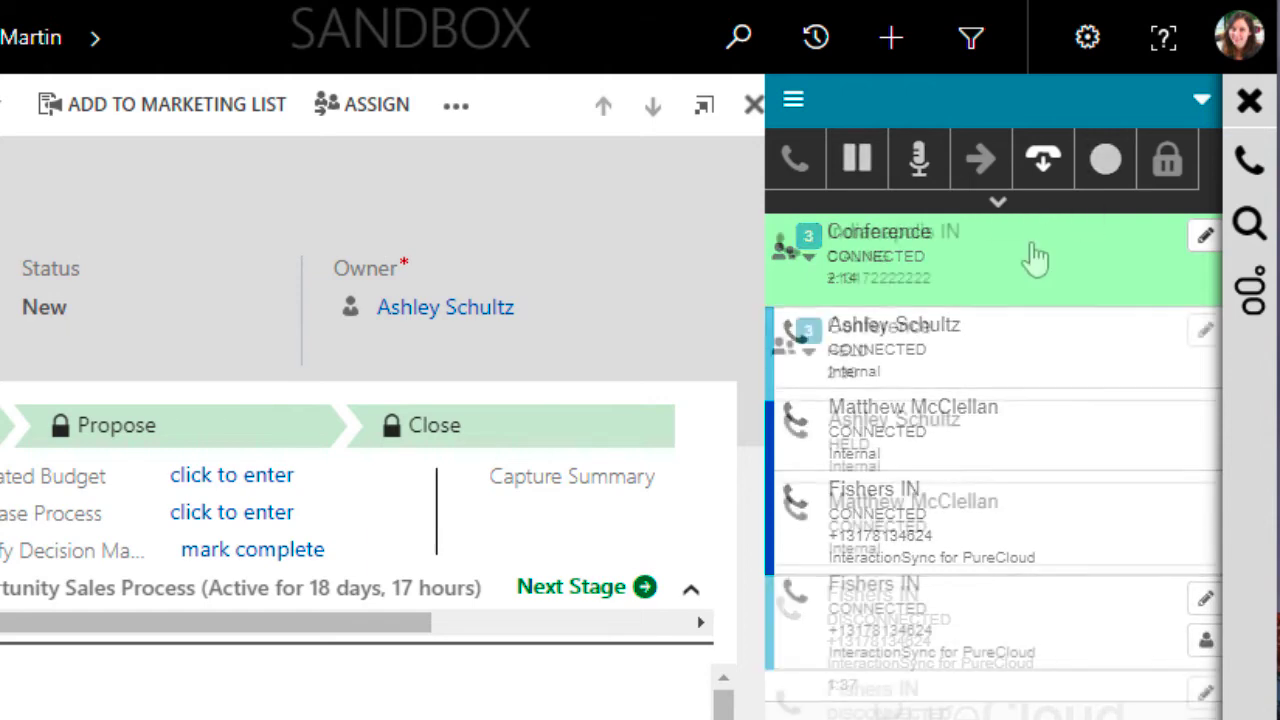
pyautogui.moveTo(1034, 257); pyautogui.dragTo(1046, 363)
pyautogui.click(1092, 345)
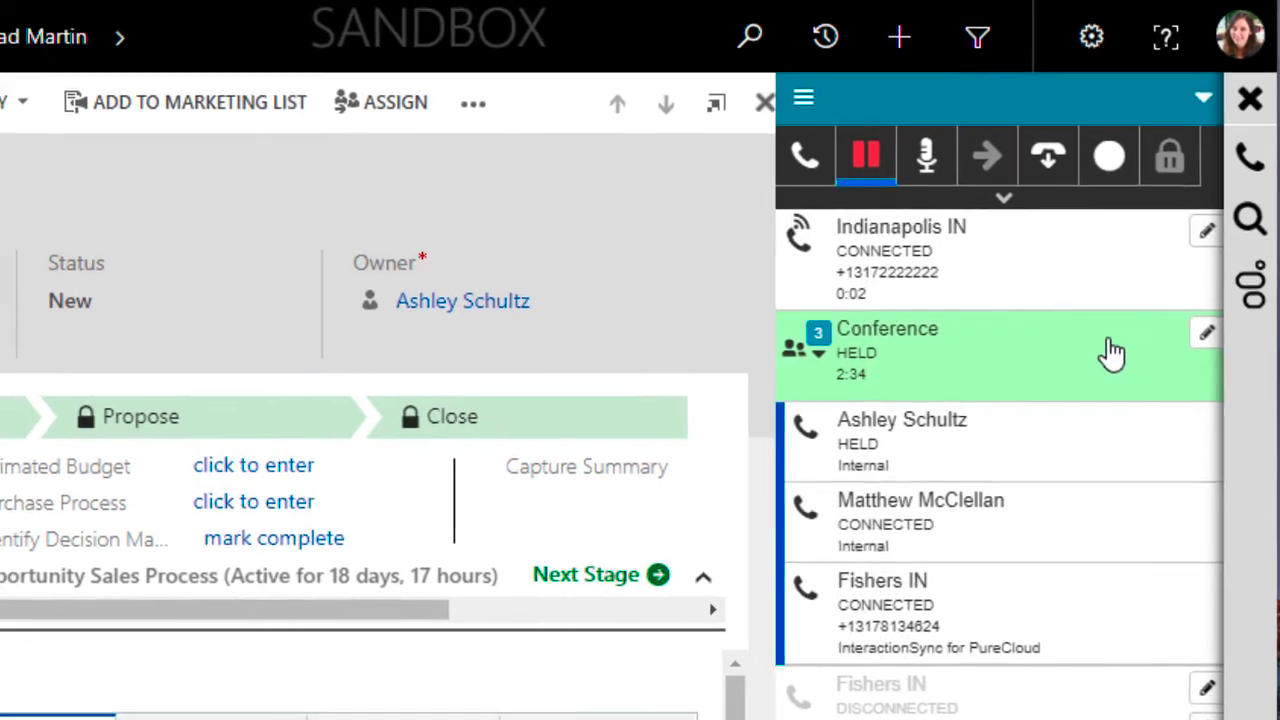